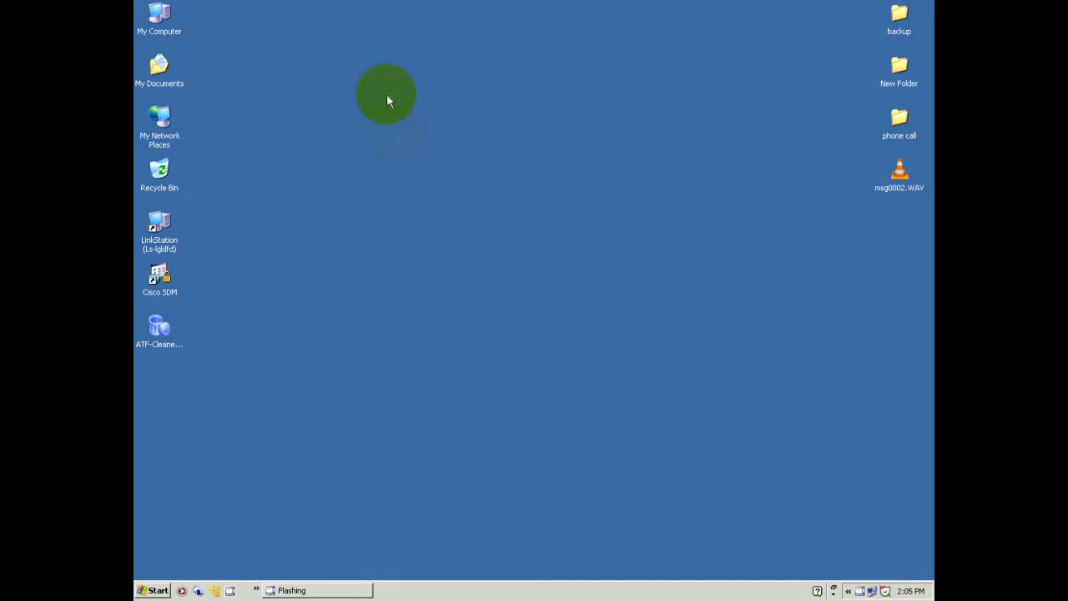
In My Computer, check free space and size of drives C:, D:, F: (13.1 GB free) and H: (108 GB).
click(155, 16)
double_click(154, 17)
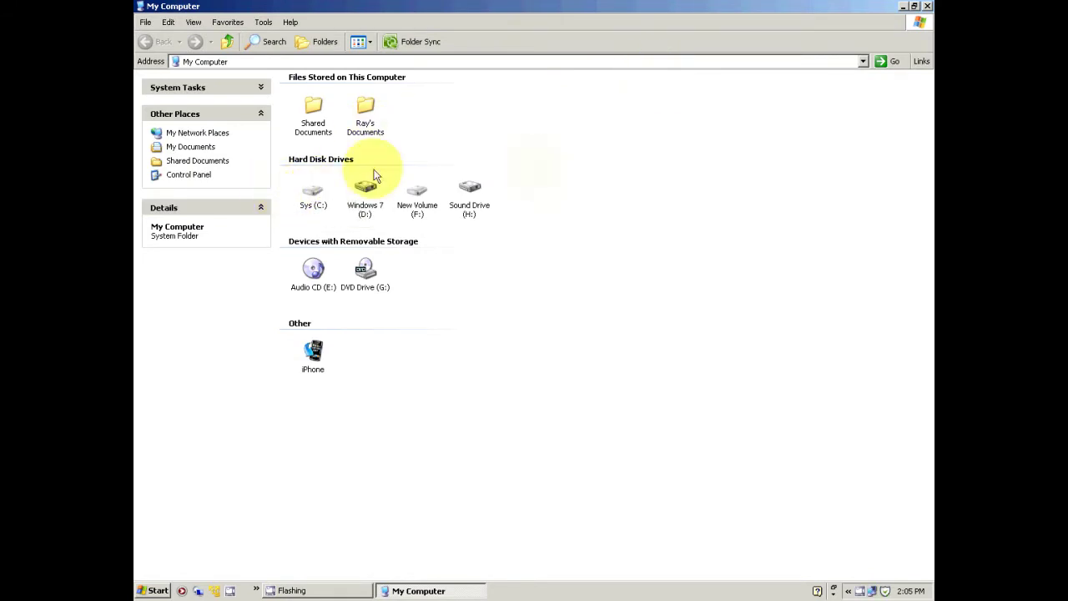
click(307, 190)
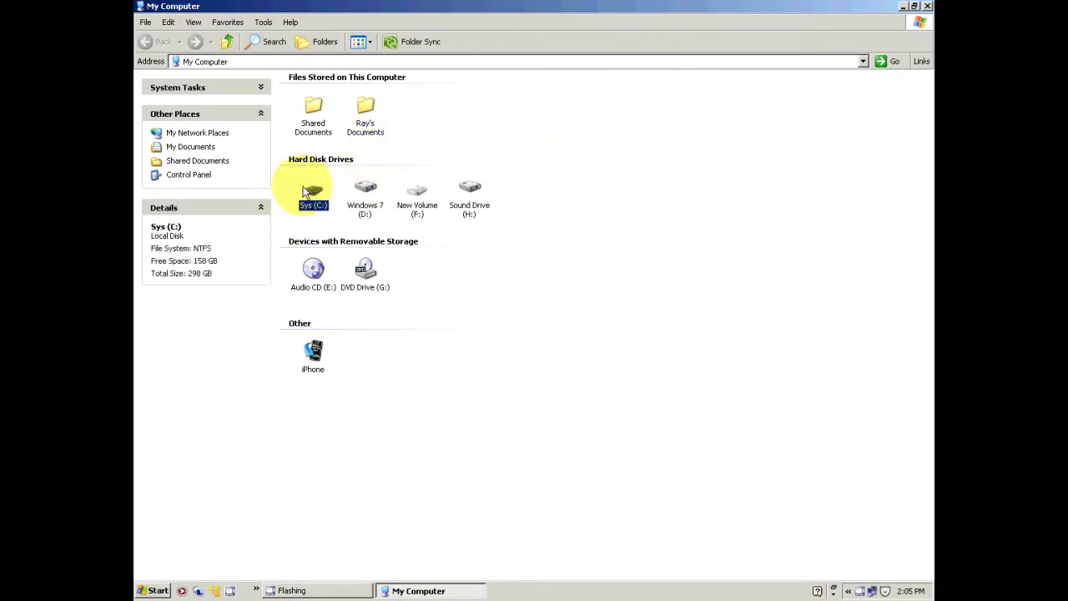
click(360, 197)
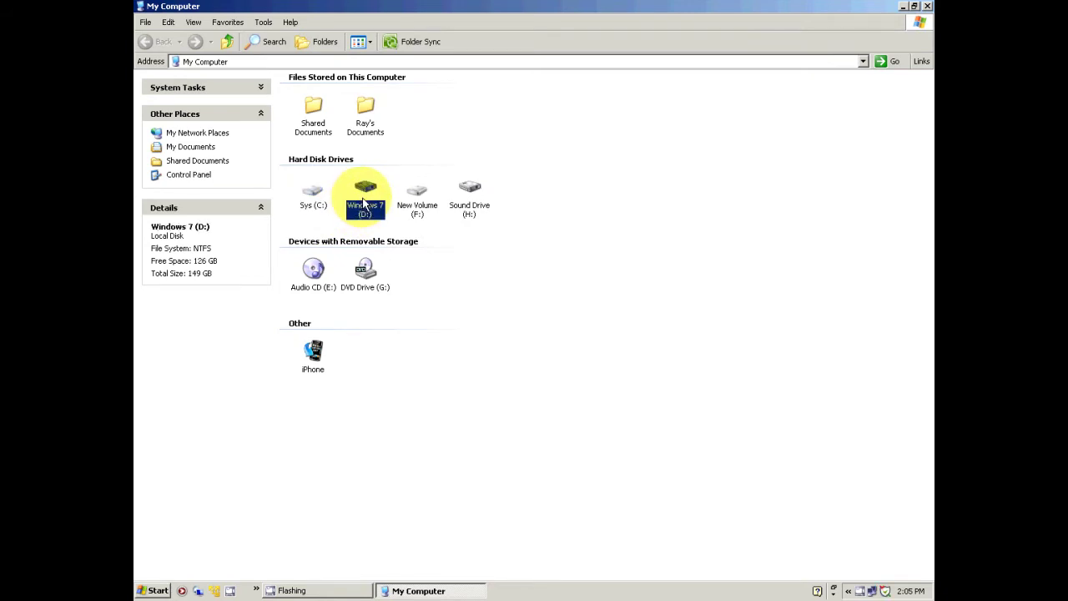
click(414, 198)
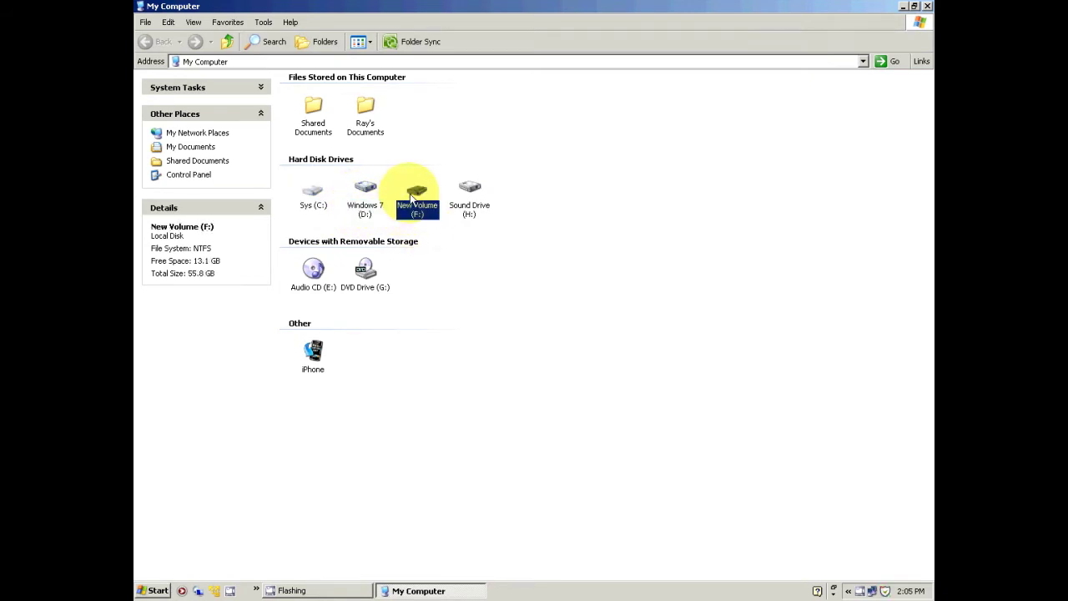
click(469, 195)
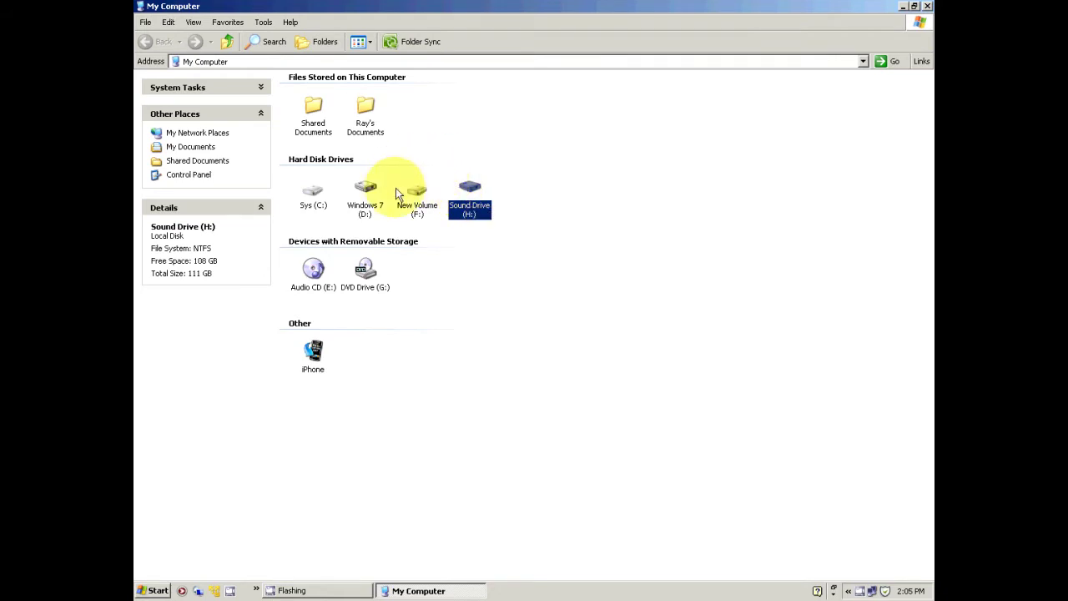
click(315, 196)
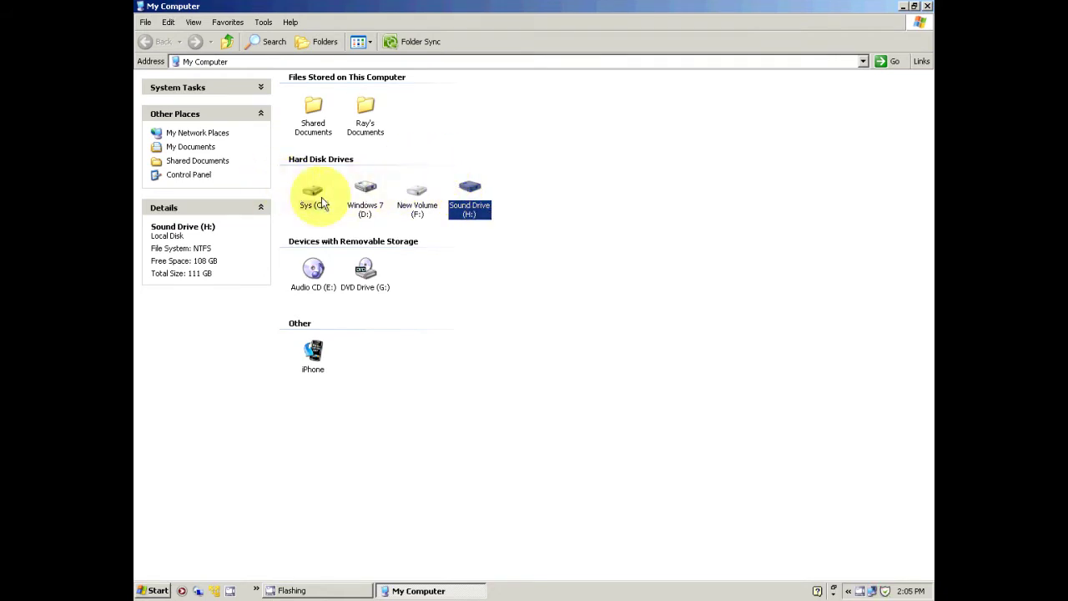
click(415, 194)
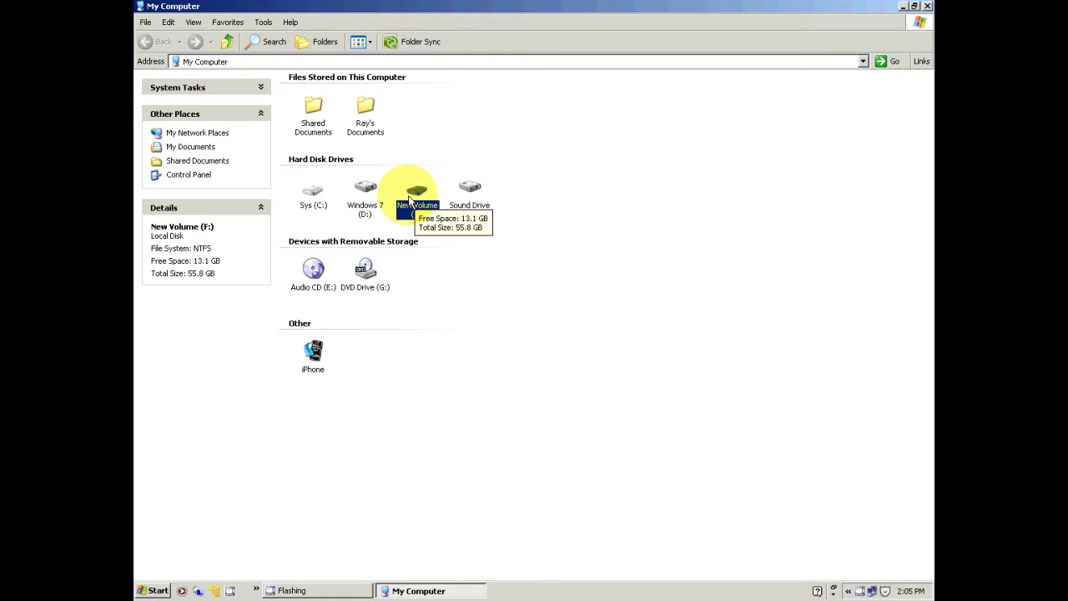
click(518, 191)
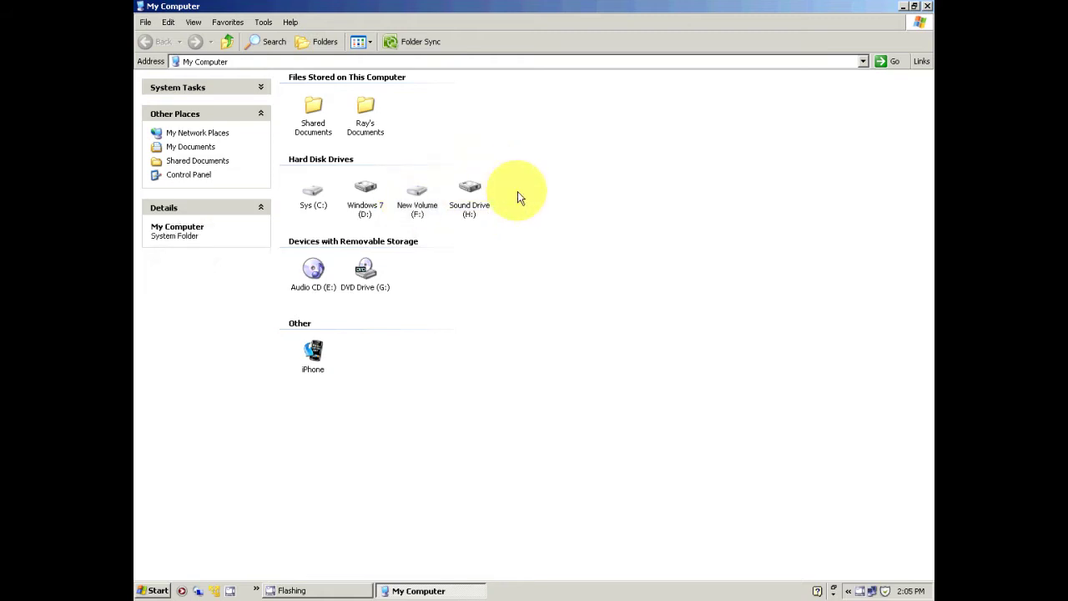
Launch Disk Defragmenter from the Tools tab of Sound Drive (H:) Properties.
mouse_move(468, 187)
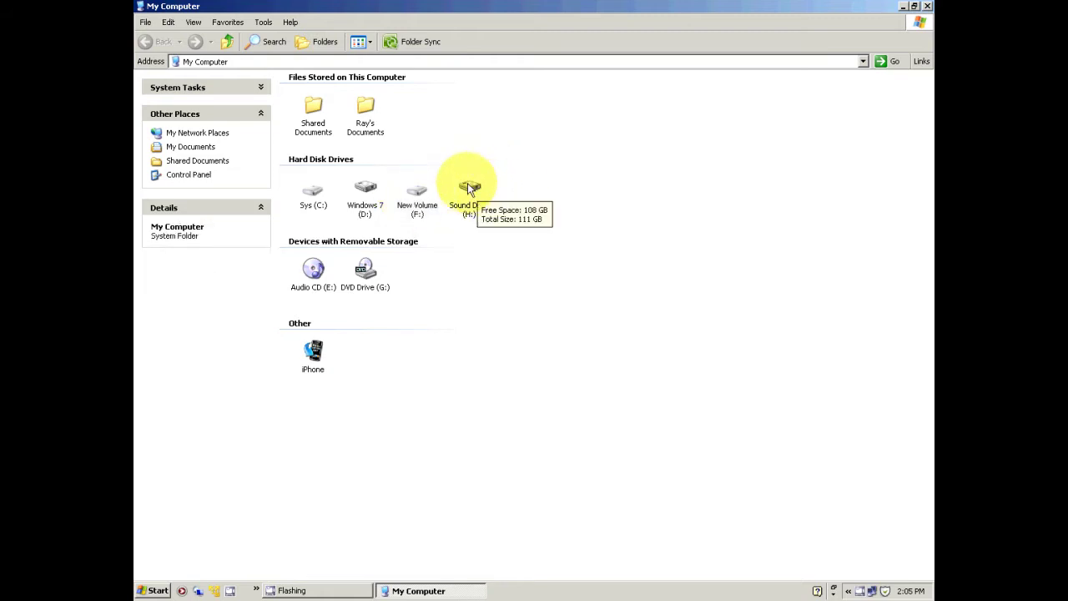
right_click(469, 186)
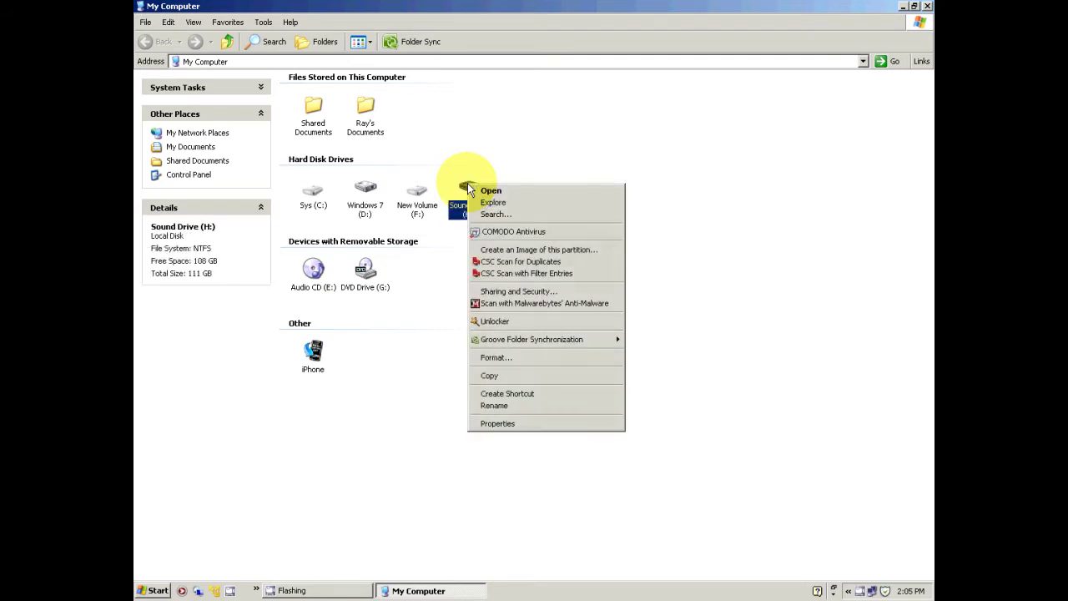
click(540, 422)
click(559, 211)
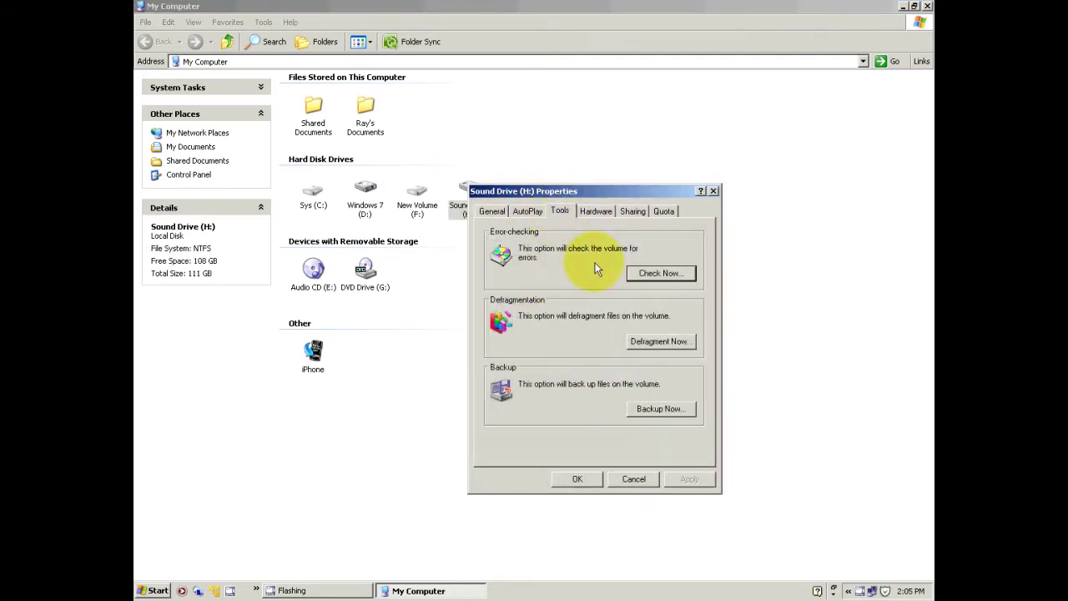
click(663, 345)
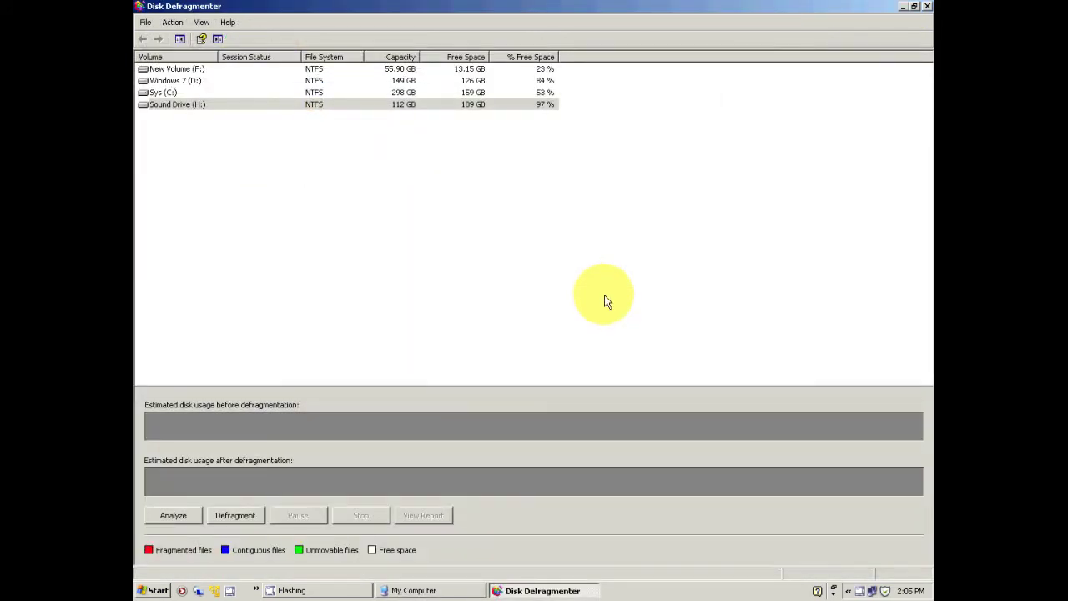
Analyze Sound Drive (H:), which needs no defragmenting, and dismiss the result.
click(165, 517)
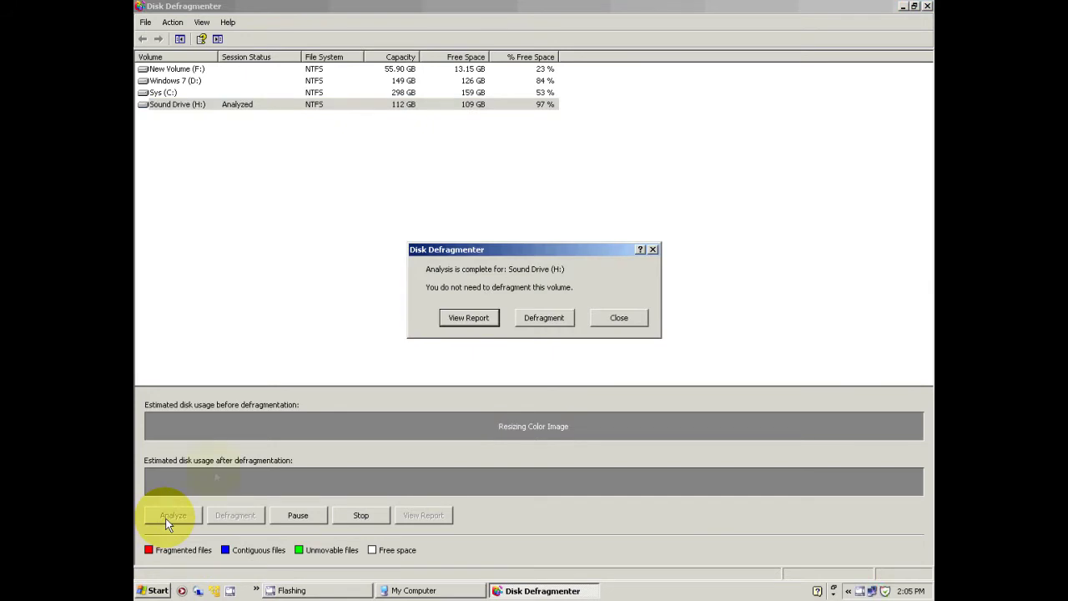
drag(480, 287, 608, 286)
click(616, 284)
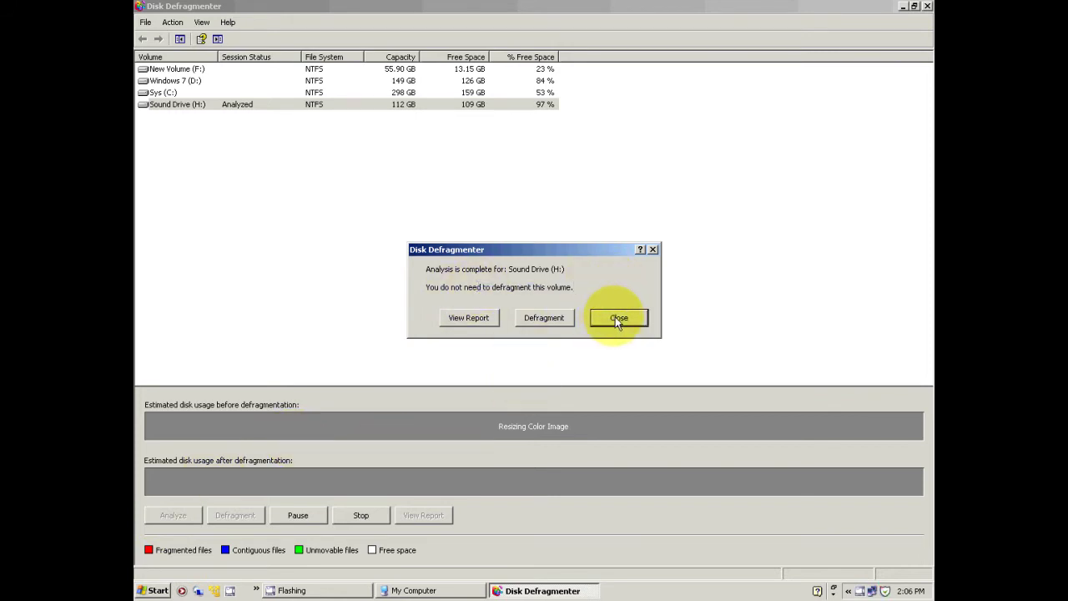
click(618, 319)
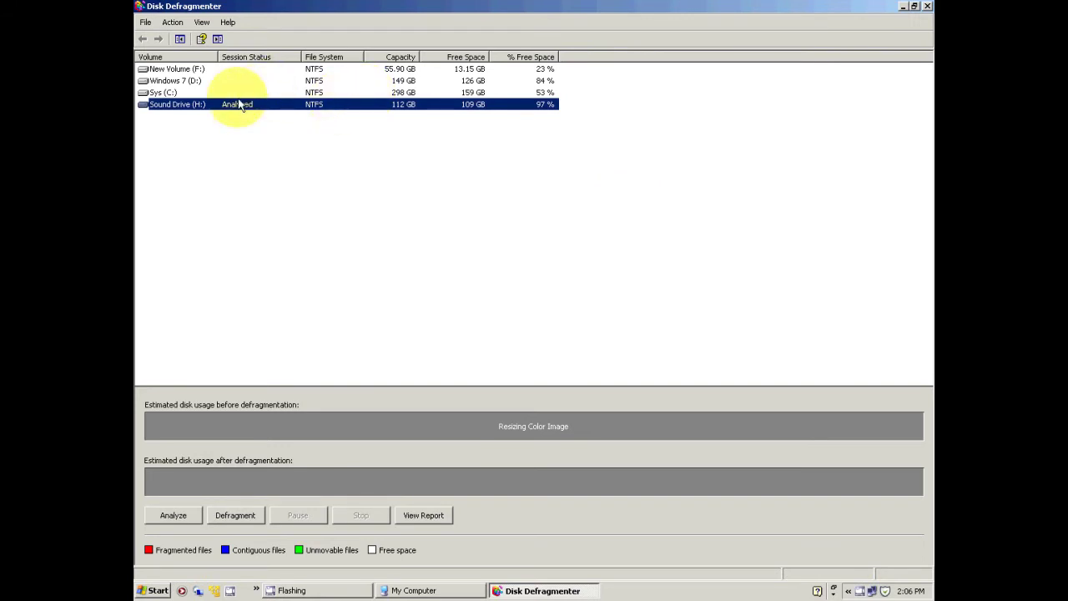
click(279, 72)
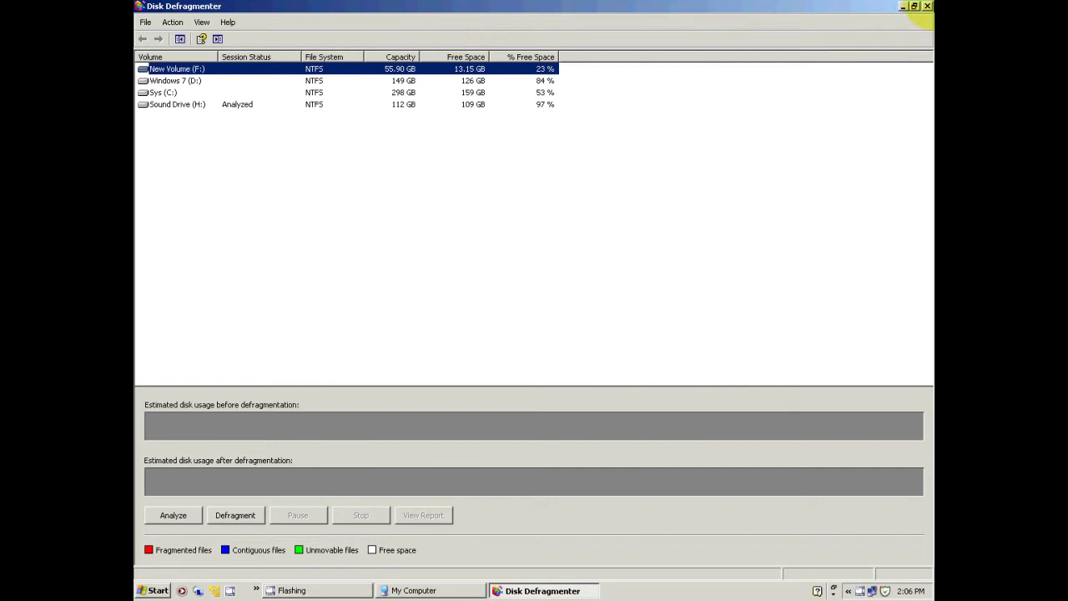
Close Disk Defragmenter, My Computer and the Sound Drive properties window.
click(927, 6)
click(902, 65)
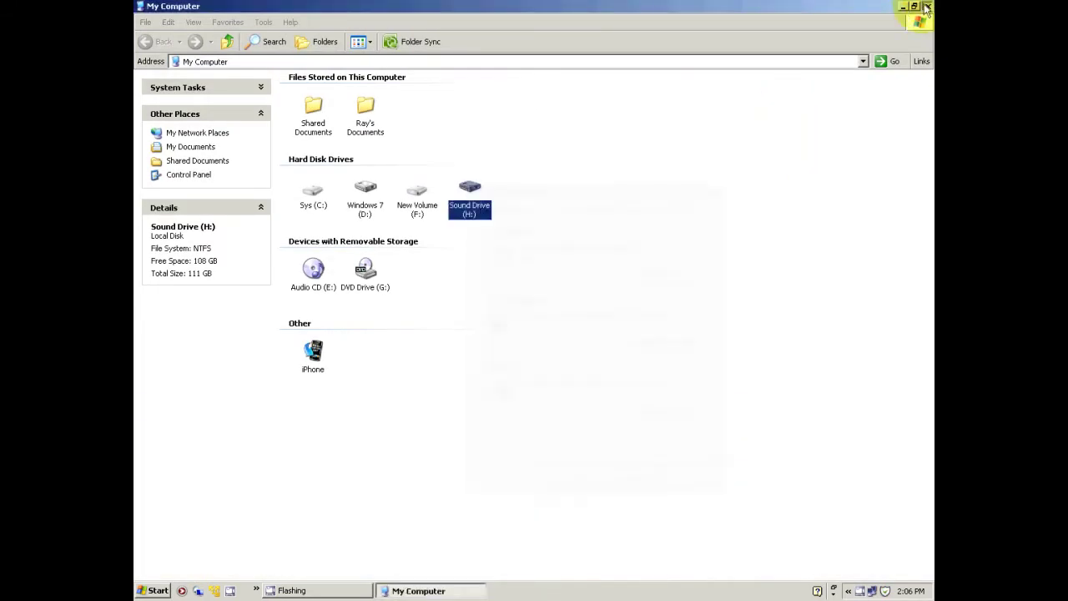
click(926, 6)
click(714, 192)
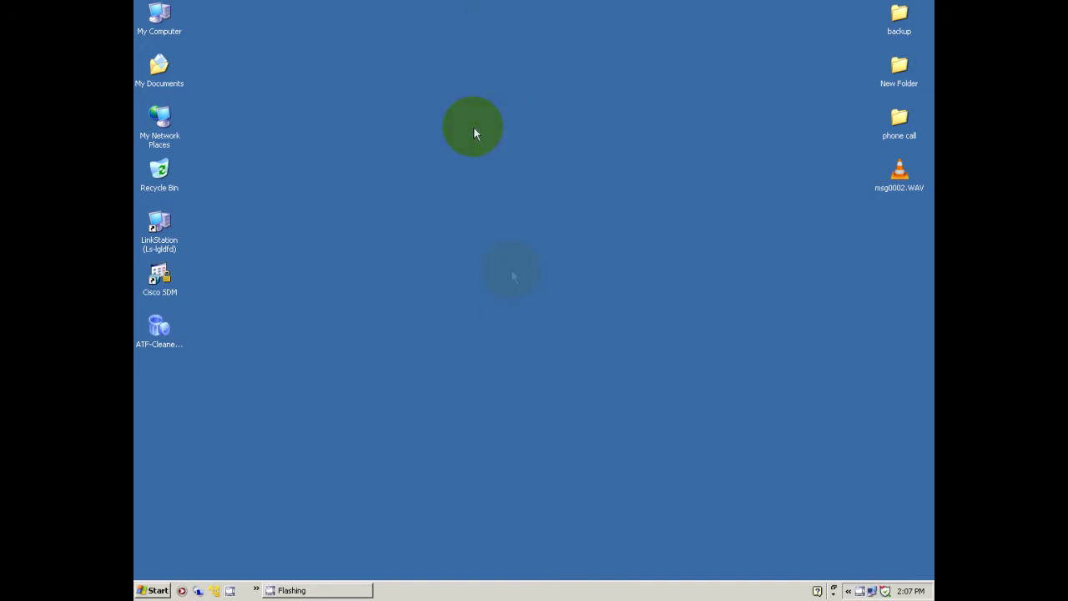
Bring up the desktop context menu to reach Display Properties.
right_click(461, 247)
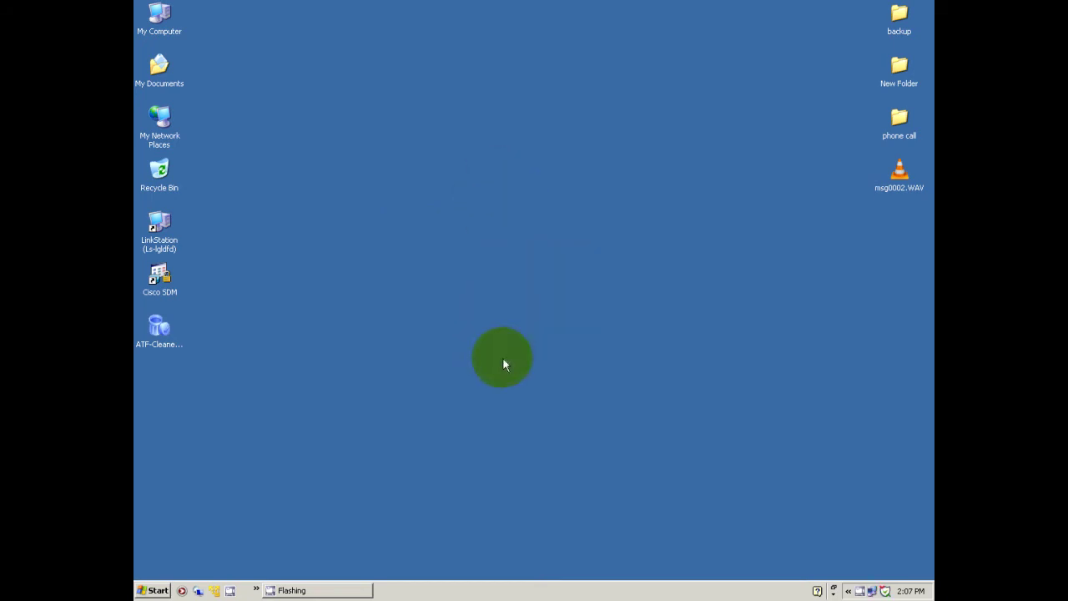
Look through the Themes list, keep Modified Theme, and cancel Display Properties.
drag(305, 26, 579, 106)
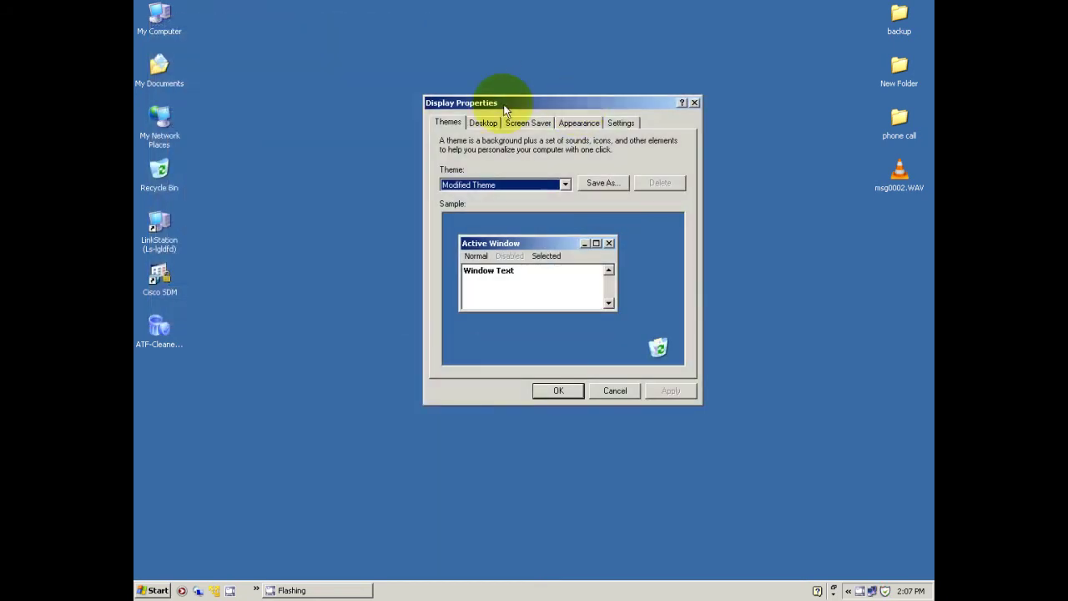
click(458, 123)
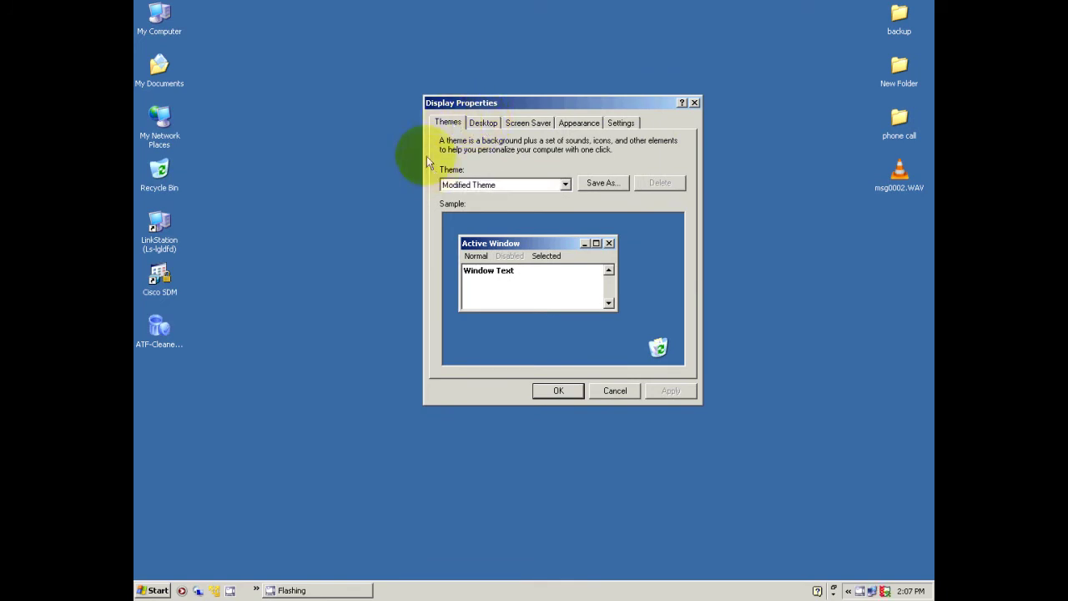
click(469, 185)
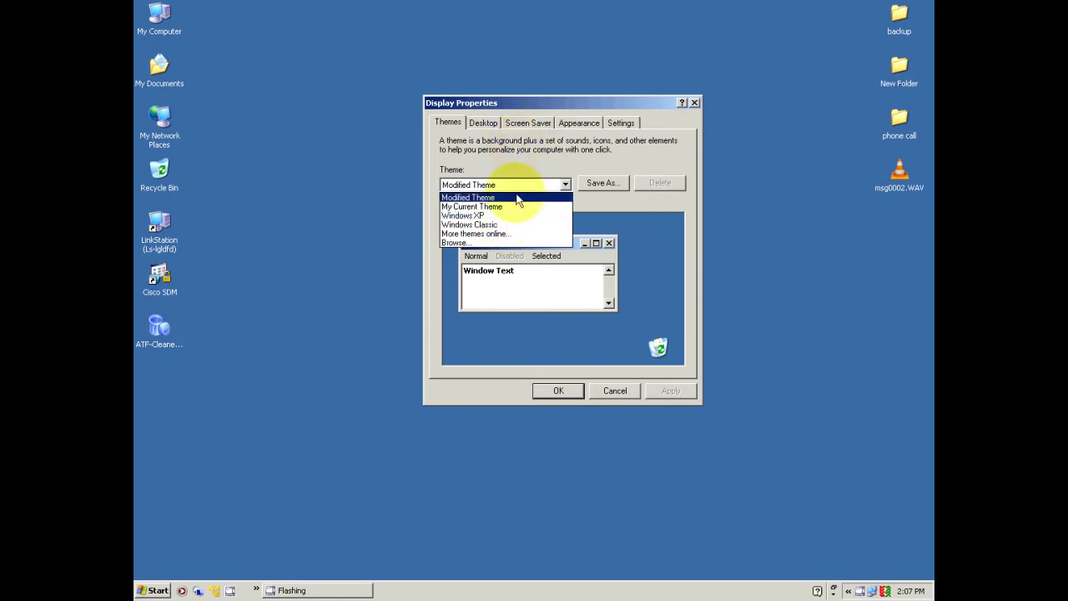
click(552, 89)
click(615, 391)
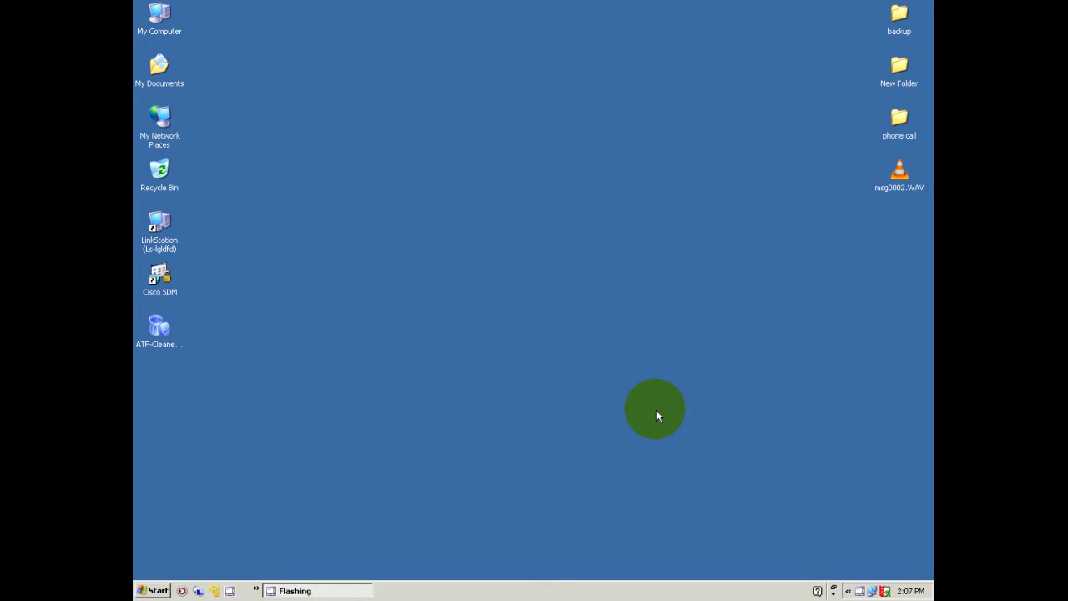
Set Performance Options visual effects to Adjust for best performance, apply, and close System Properties.
click(173, 15)
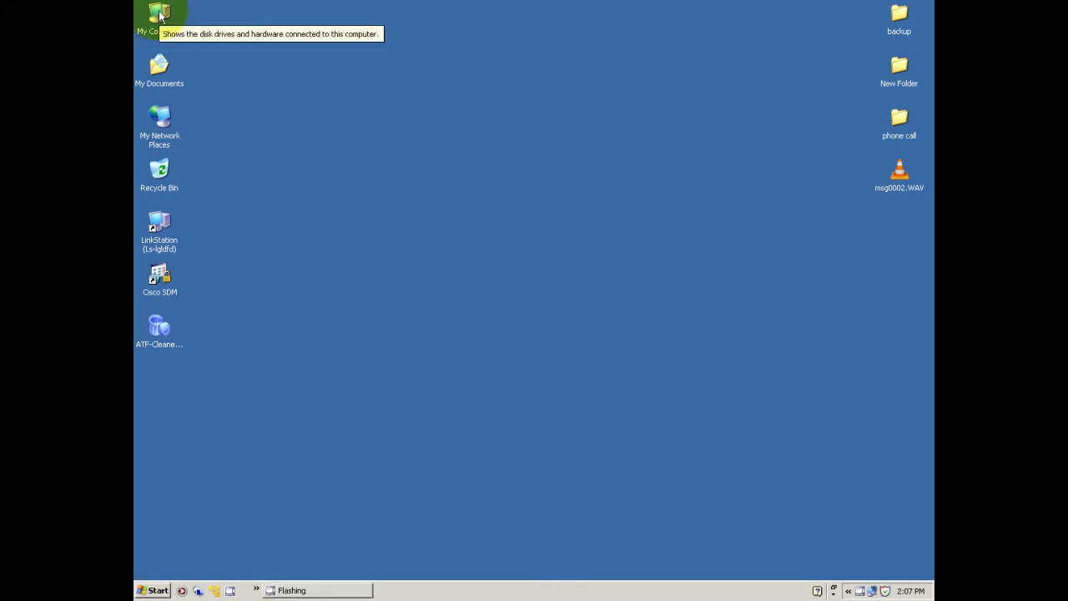
right_click(162, 16)
click(200, 146)
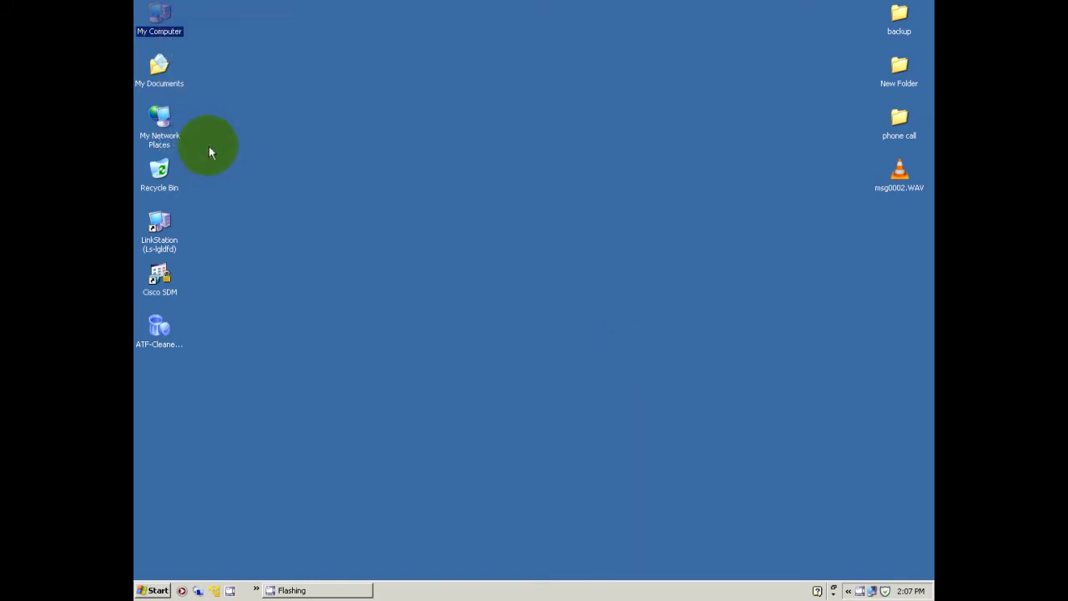
click(401, 56)
drag(320, 18, 521, 85)
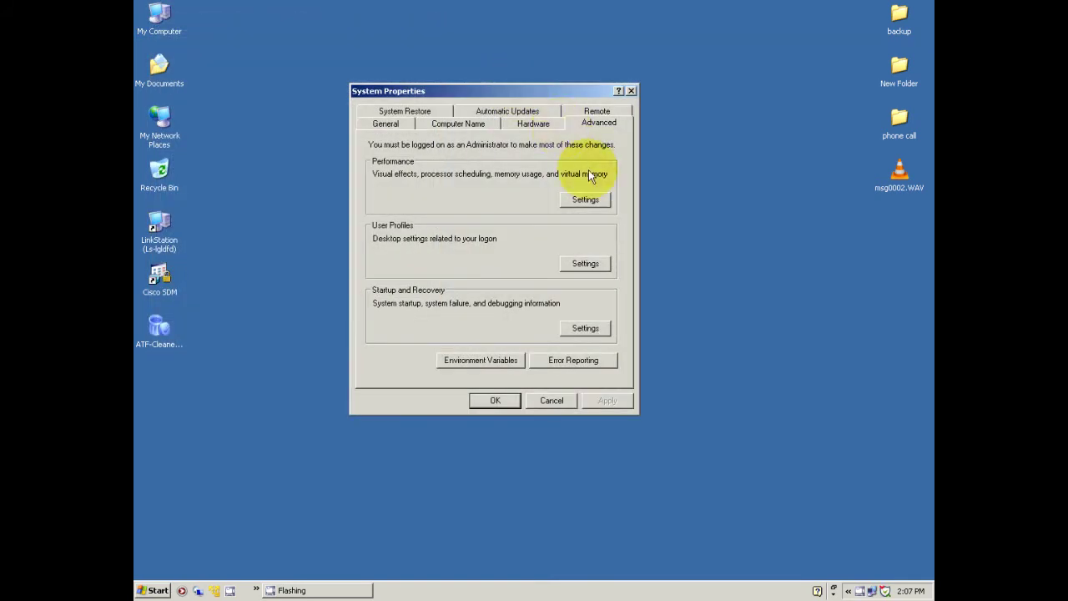
click(573, 200)
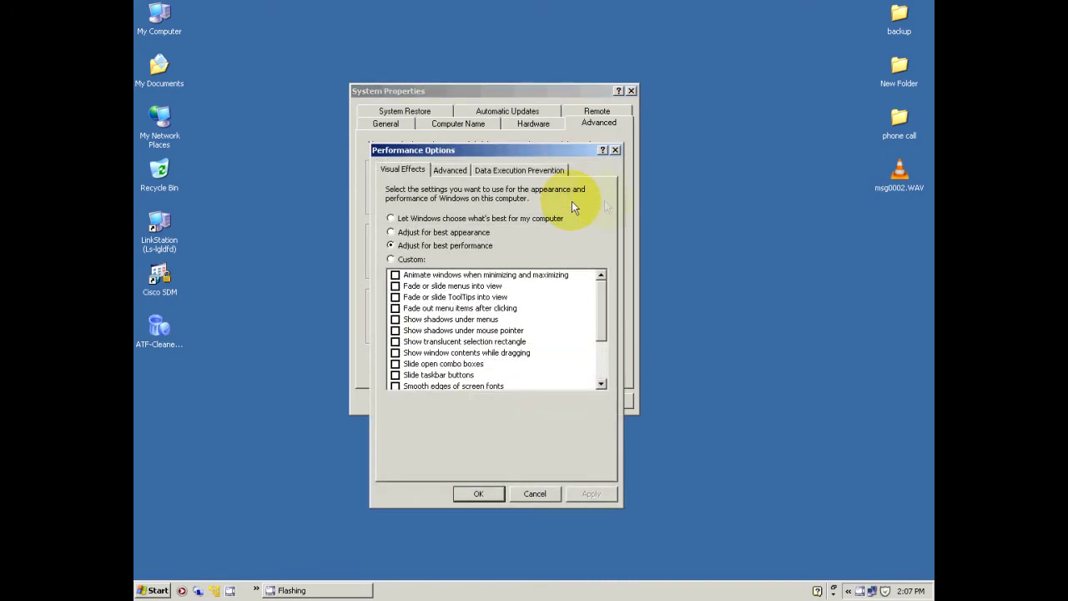
drag(534, 148, 565, 83)
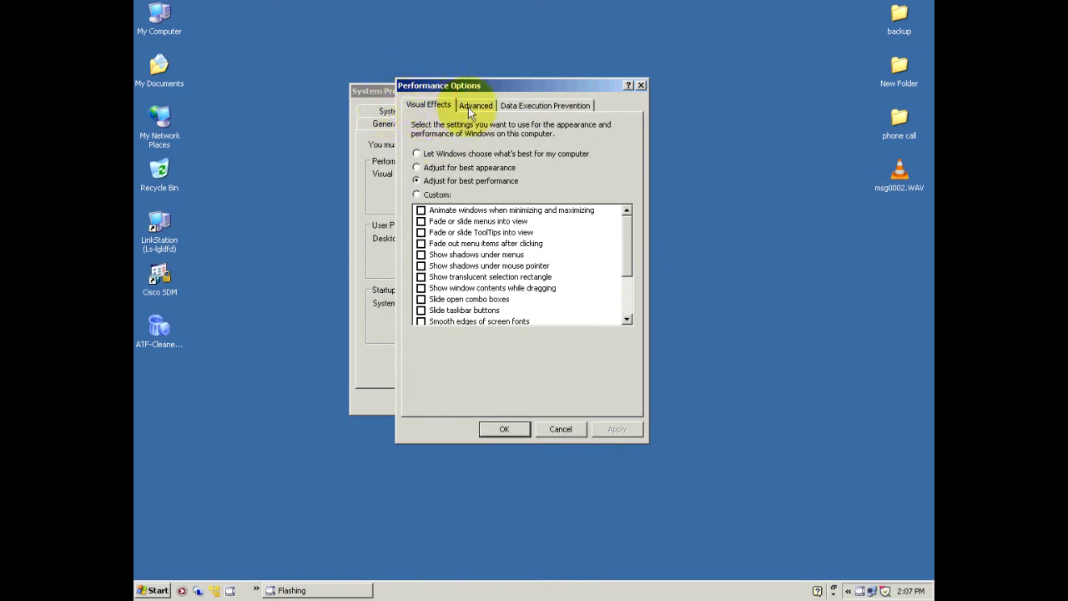
click(416, 153)
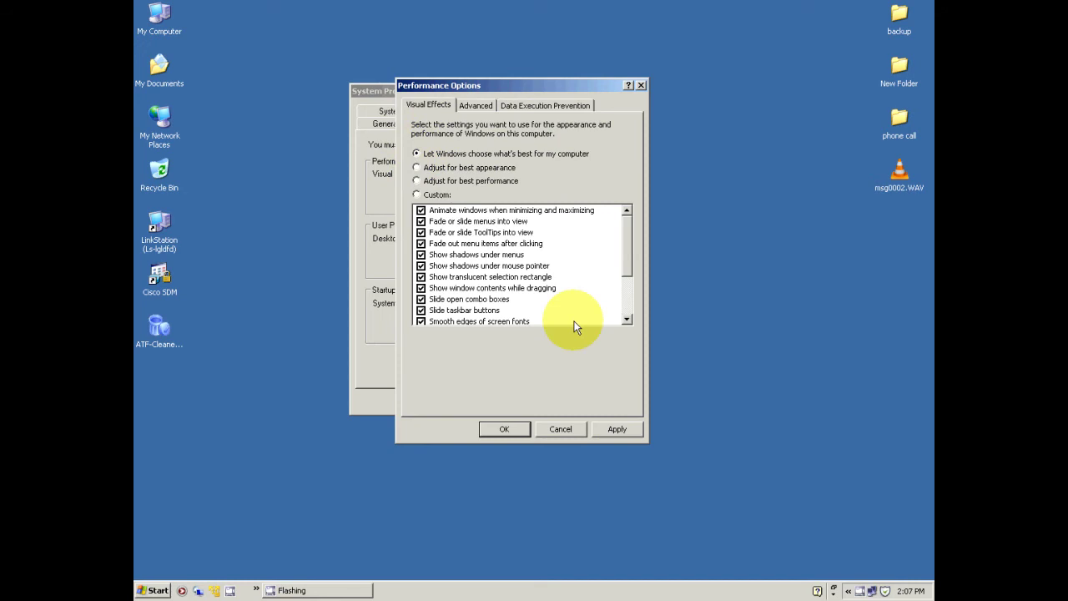
click(431, 182)
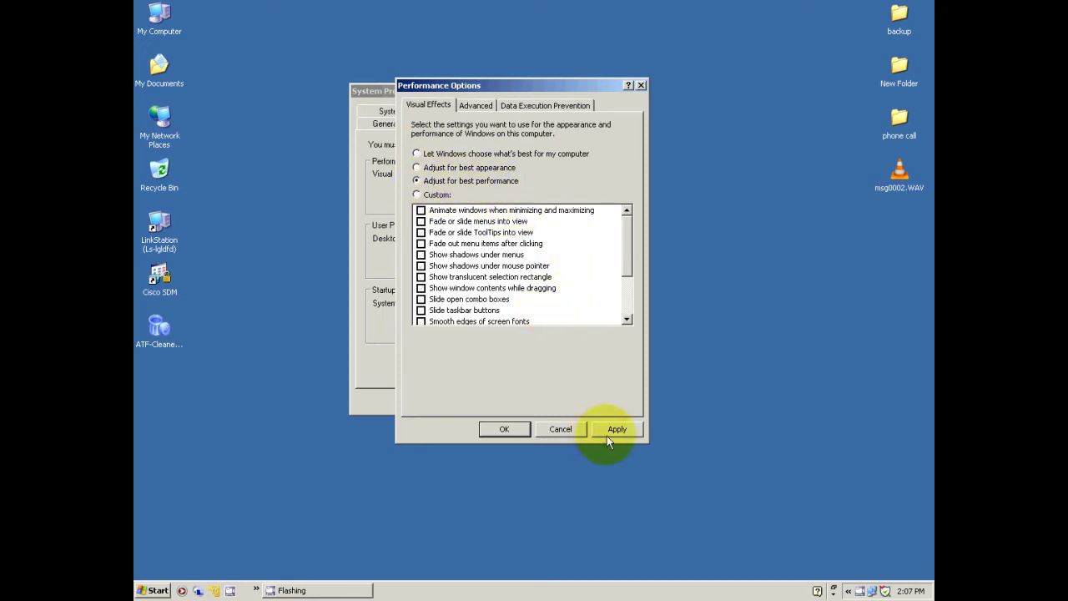
click(565, 429)
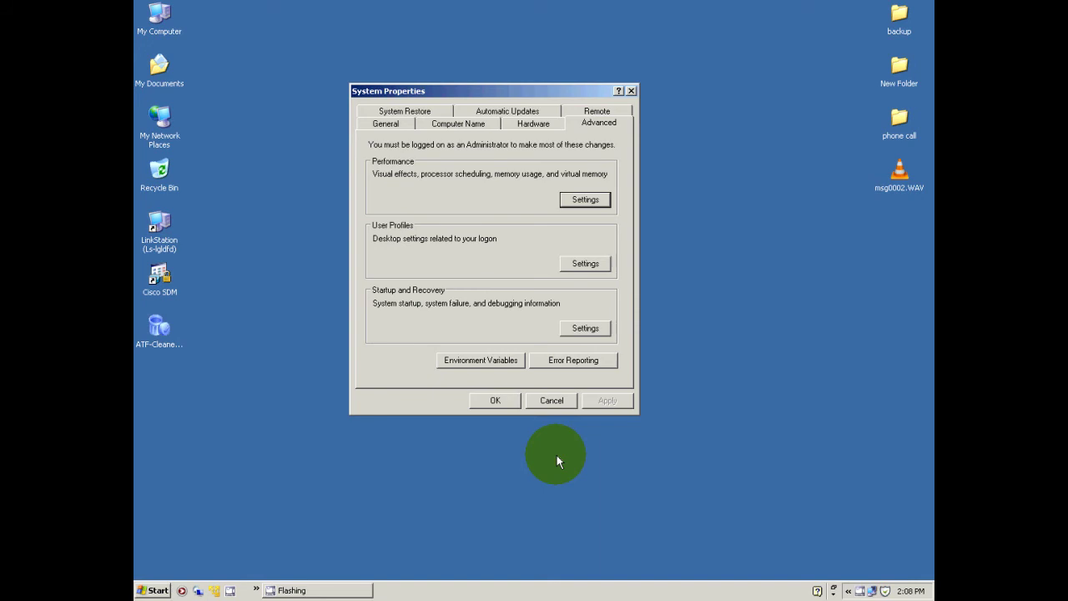
click(553, 401)
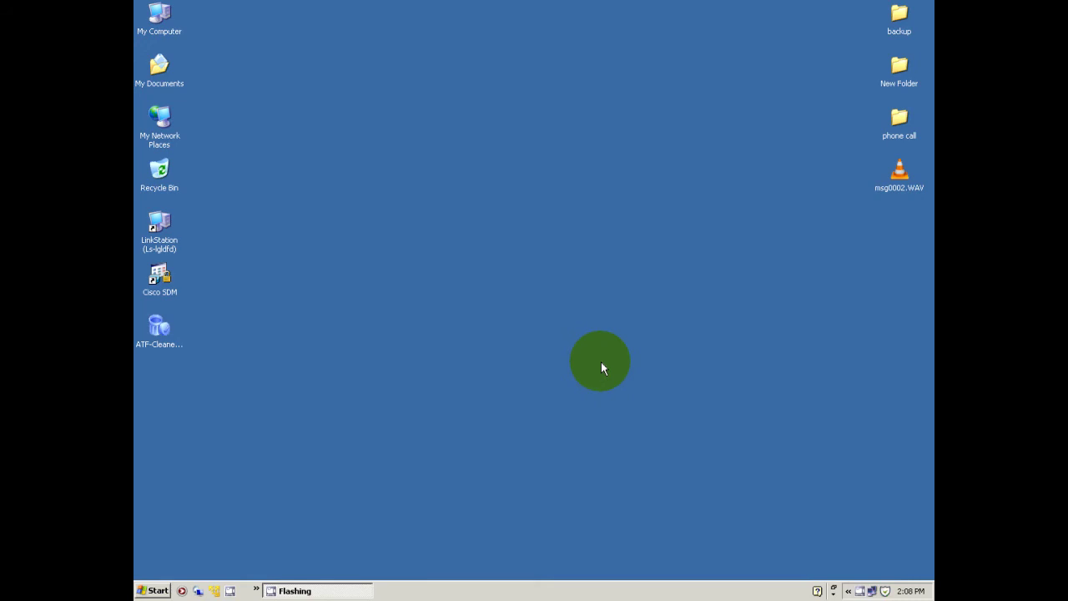
Move ATF-Cleaner.exe to the top middle of the desktop, then cancel its security warning.
drag(177, 331, 492, 95)
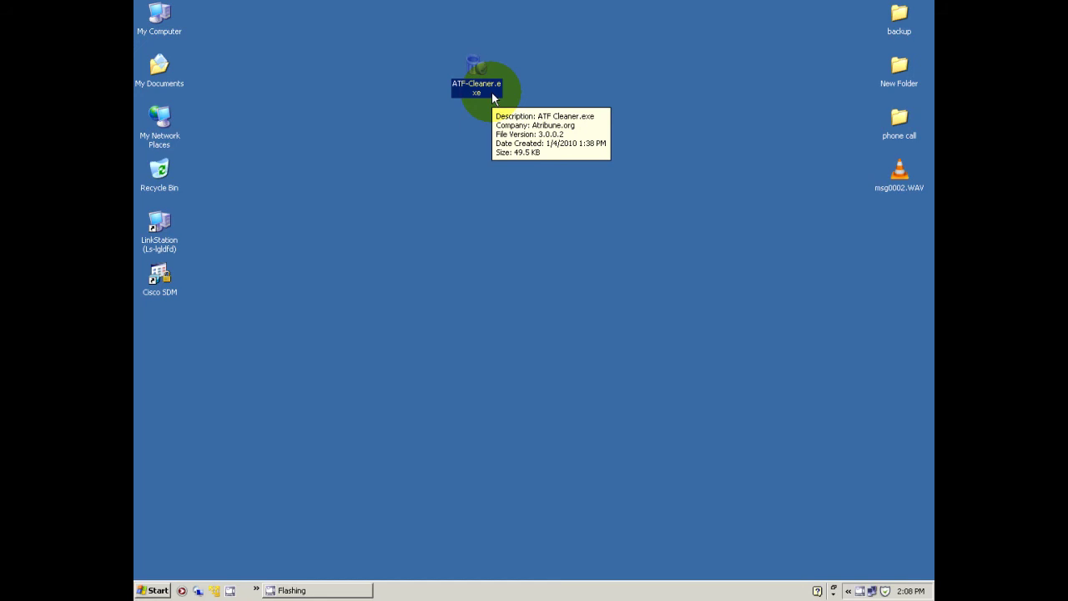
double_click(477, 84)
key(Return)
Run ATF Cleaner with Select All ticked and Empty Selected; it reports no files removed.
double_click(492, 94)
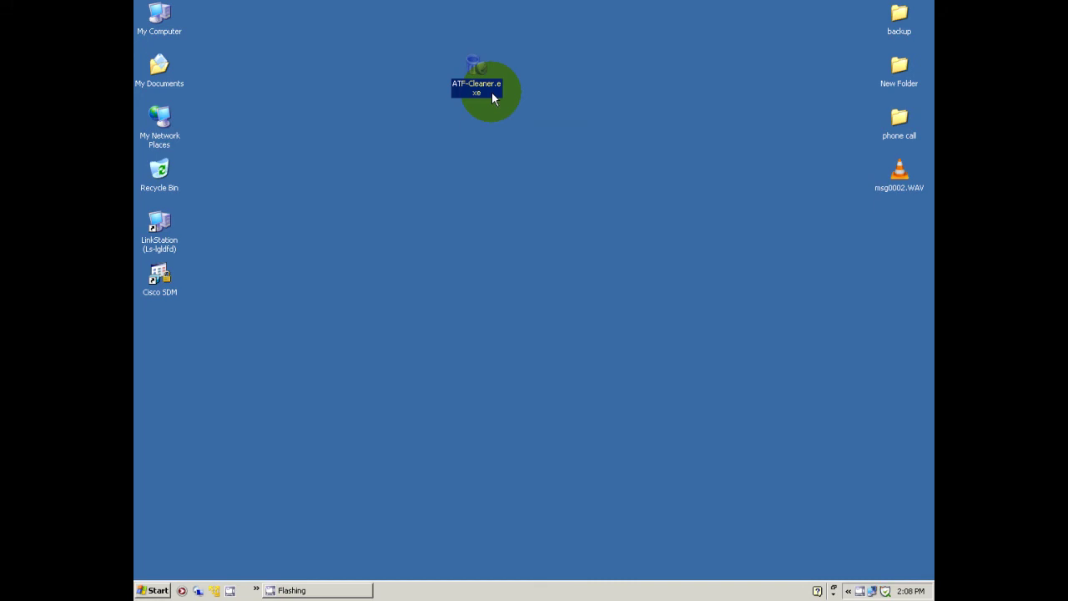
click(572, 307)
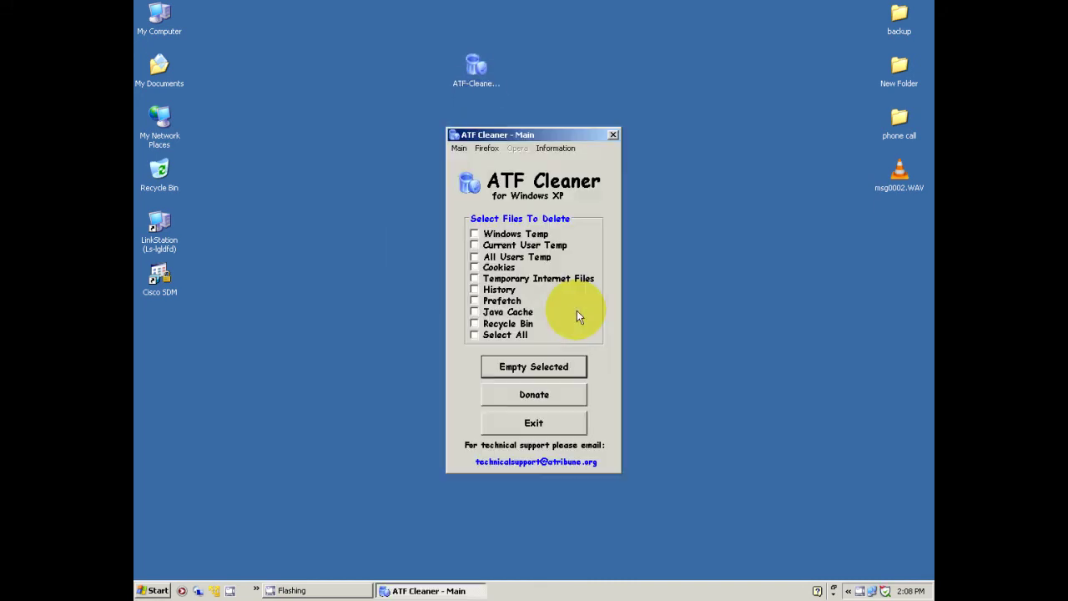
drag(550, 135, 543, 66)
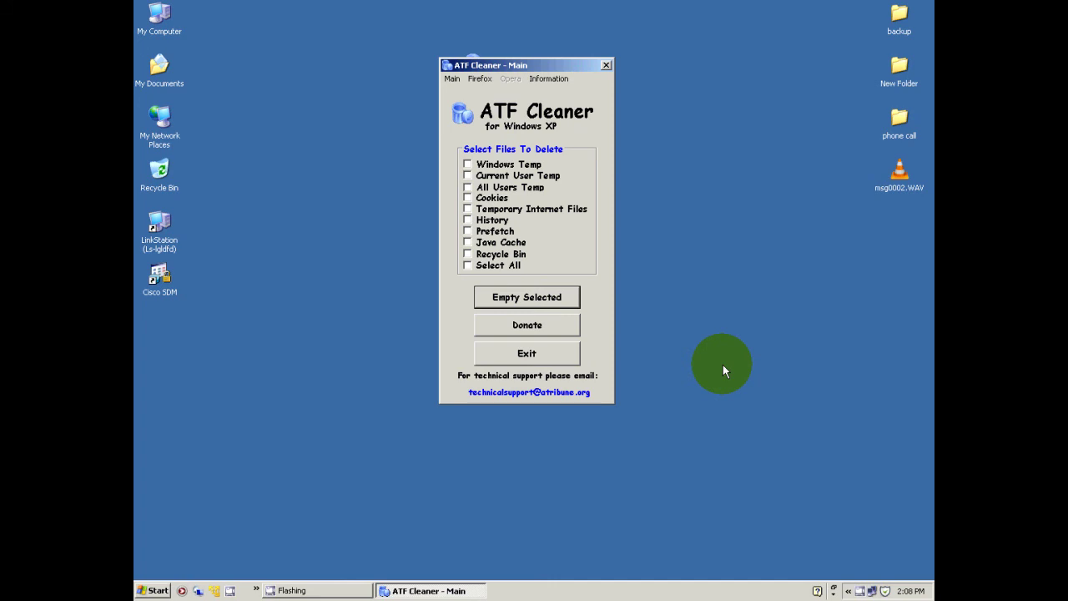
click(488, 265)
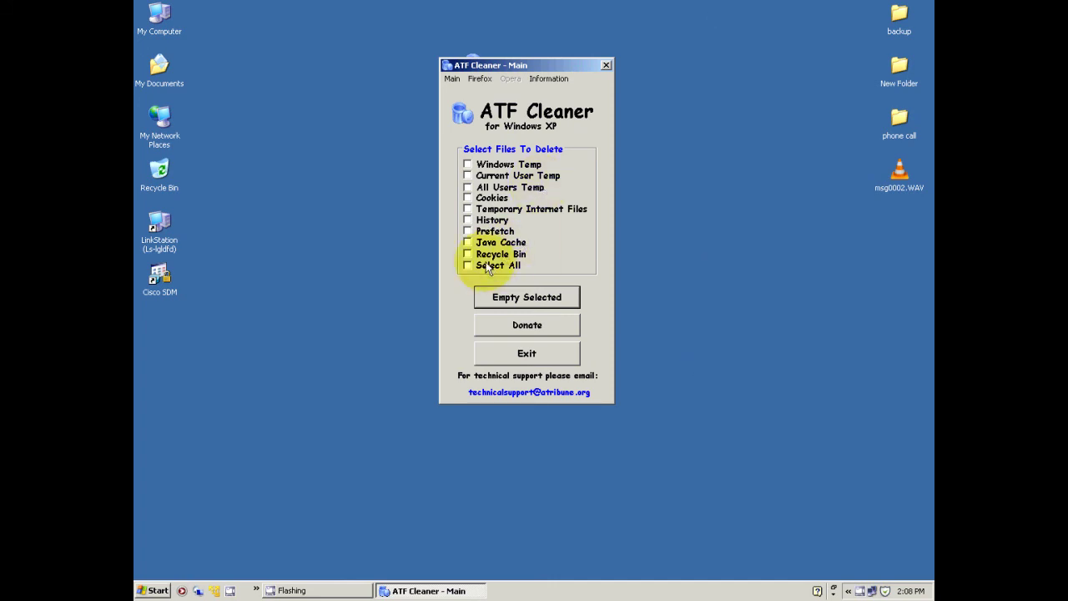
click(526, 295)
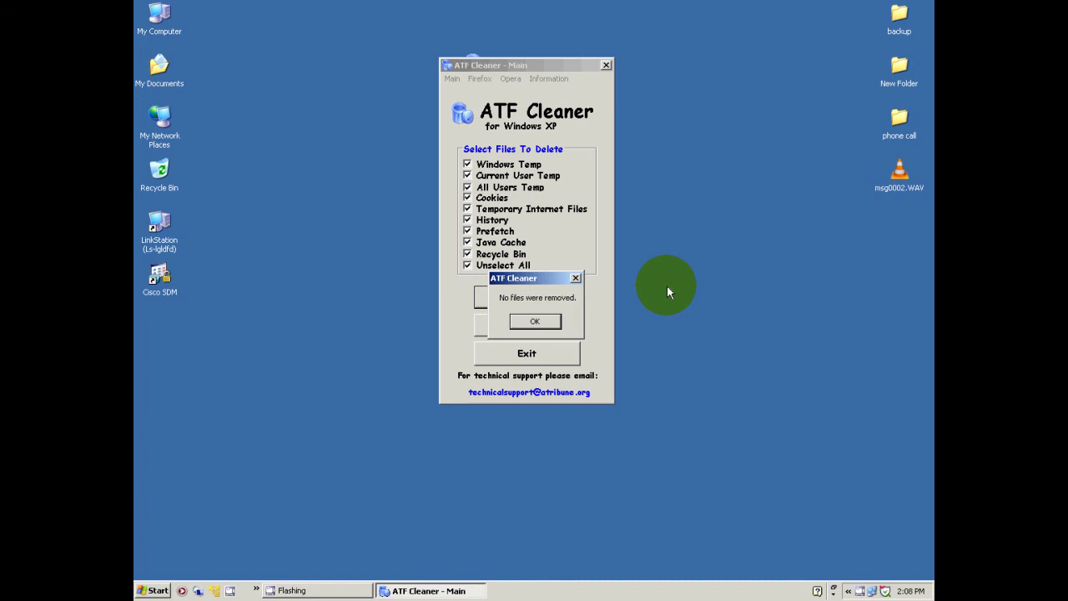
key(Return)
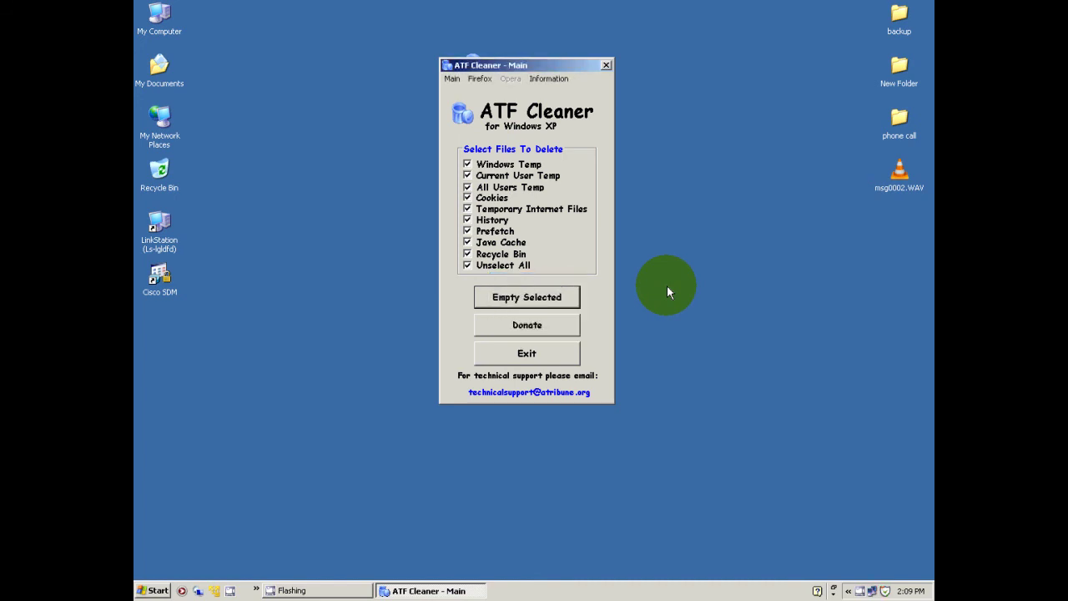